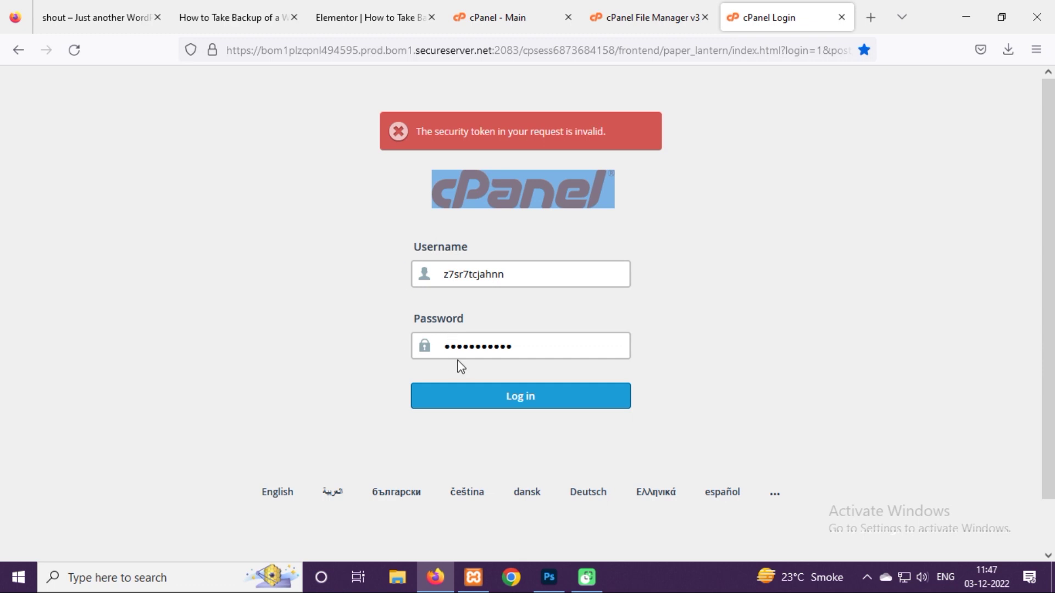
- Log in to cPanel with the filled-in credentials and open the public_html folder in File Manager
{"action": "left_click", "coordinate": [512, 398]}
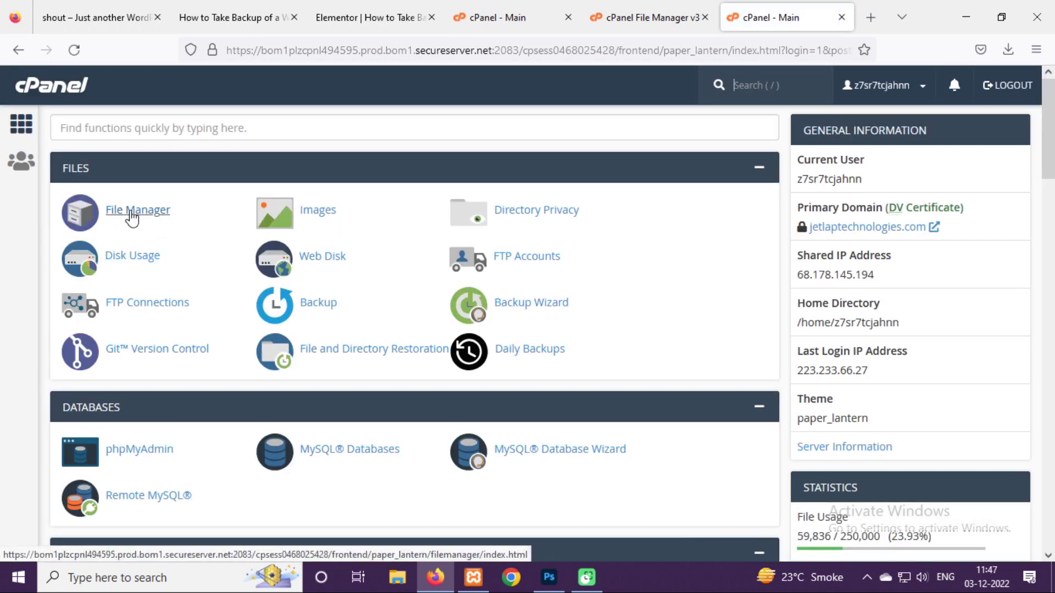
{"action": "left_click", "coordinate": [132, 214]}
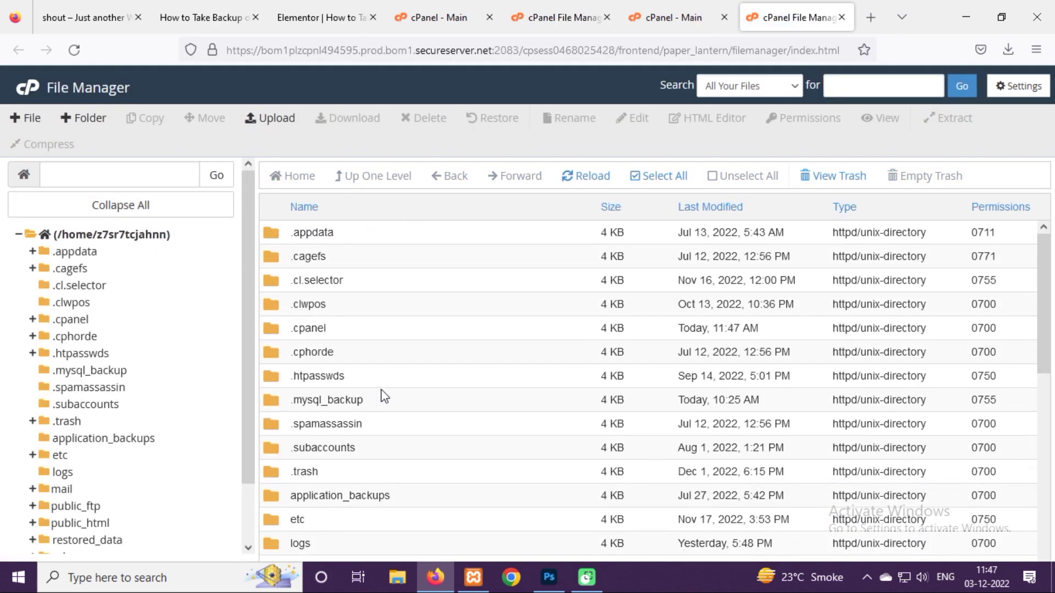
{"action": "scroll", "coordinate": [434, 379], "scroll_direction": "down", "scroll_amount": 3}
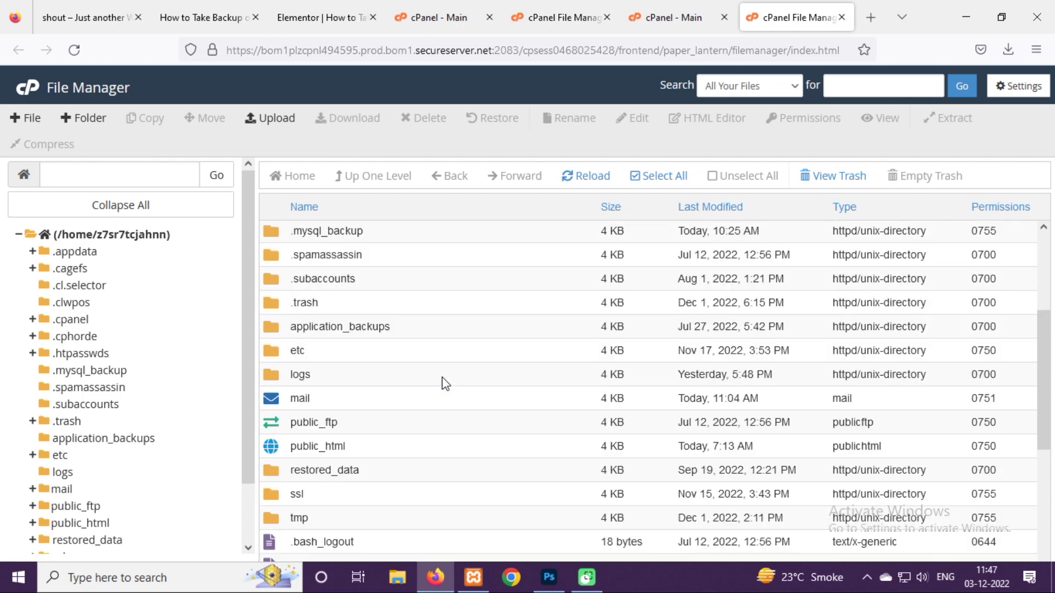
{"action": "left_click", "coordinate": [366, 447]}
{"action": "double_click", "coordinate": [367, 446]}
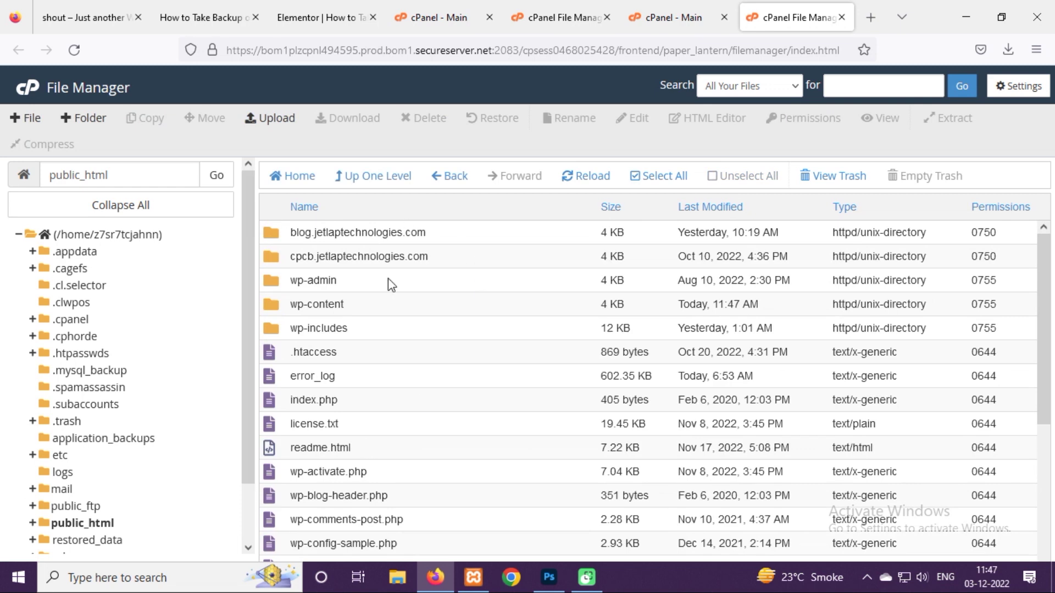
- Create a new folder named Backup inside public_html
{"action": "scroll", "coordinate": [397, 277], "scroll_direction": "down", "scroll_amount": 3}
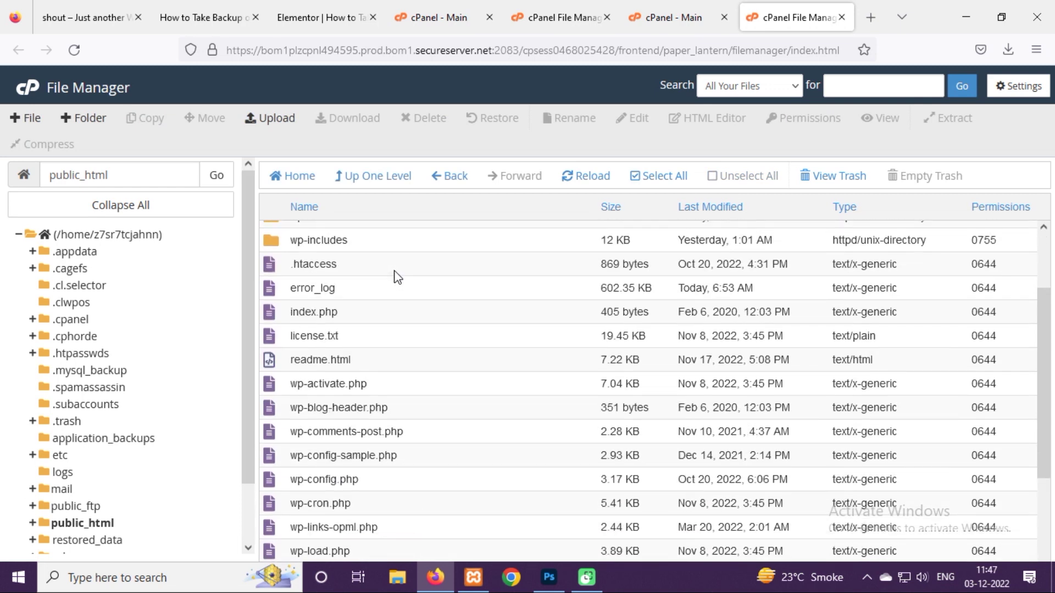
{"action": "scroll", "coordinate": [404, 324], "scroll_direction": "up", "scroll_amount": 3}
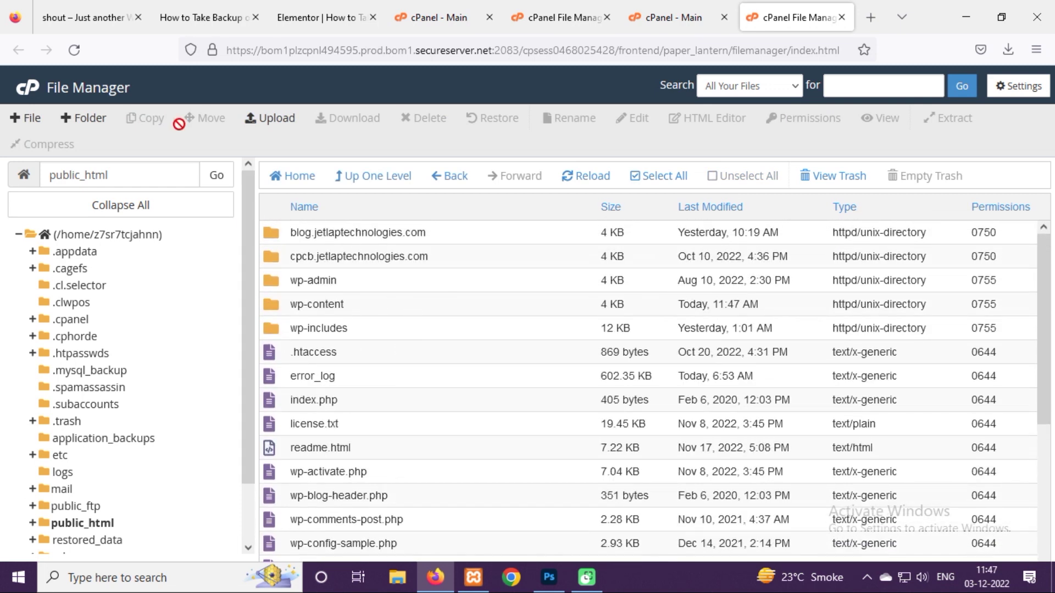
{"action": "left_click", "coordinate": [84, 120]}
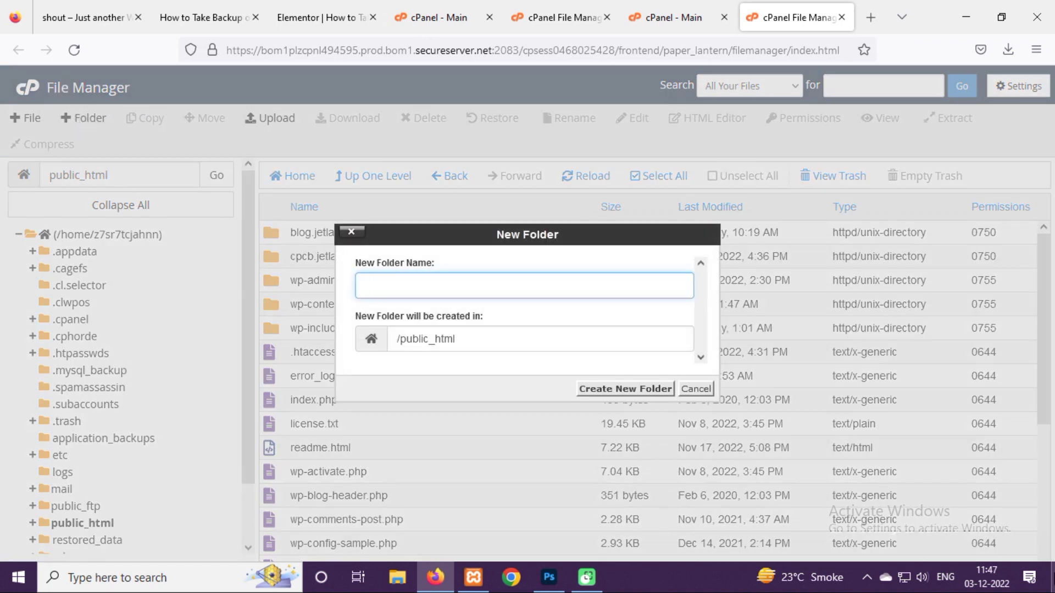
{"action": "type", "text": "Backup"}
{"action": "mouse_move", "coordinate": [364, 286]}
{"action": "left_mouse_down"}
{"action": "mouse_move", "coordinate": [431, 287]}
{"action": "mouse_move", "coordinate": [362, 286]}
{"action": "left_mouse_up"}
{"action": "left_click", "coordinate": [373, 286]}
{"action": "double_click", "coordinate": [372, 291]}
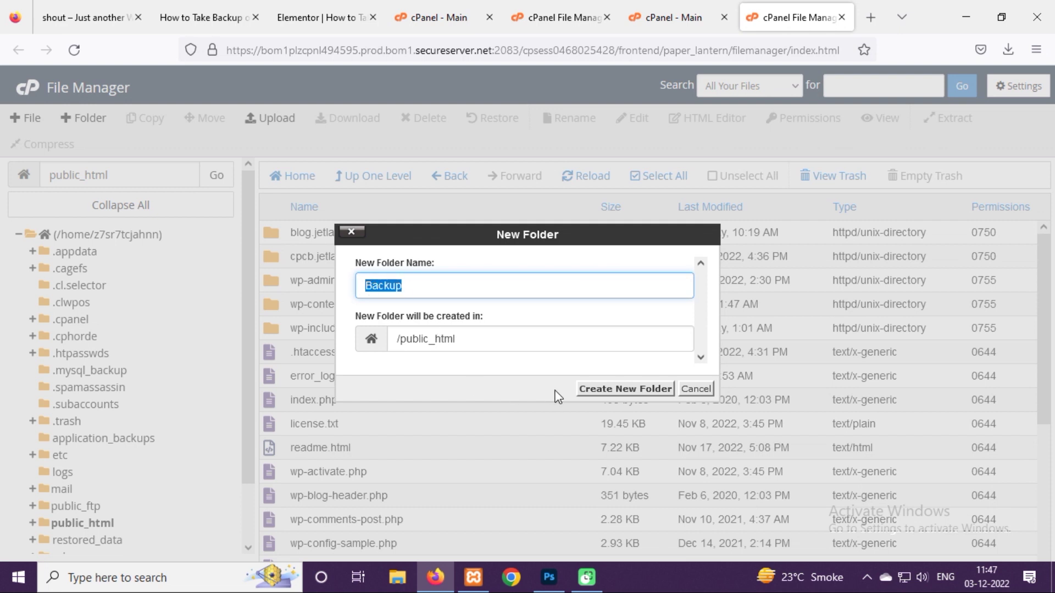
{"action": "left_click", "coordinate": [618, 390]}
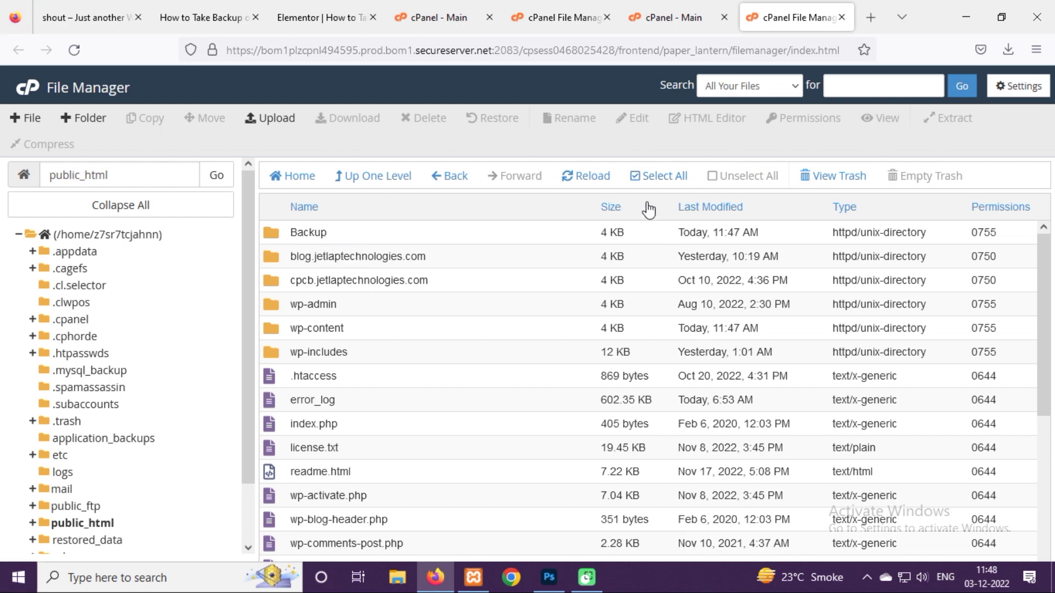
- Copy everything in public_html except the Backup folder into /public_html/Backup
{"action": "left_click", "coordinate": [638, 181]}
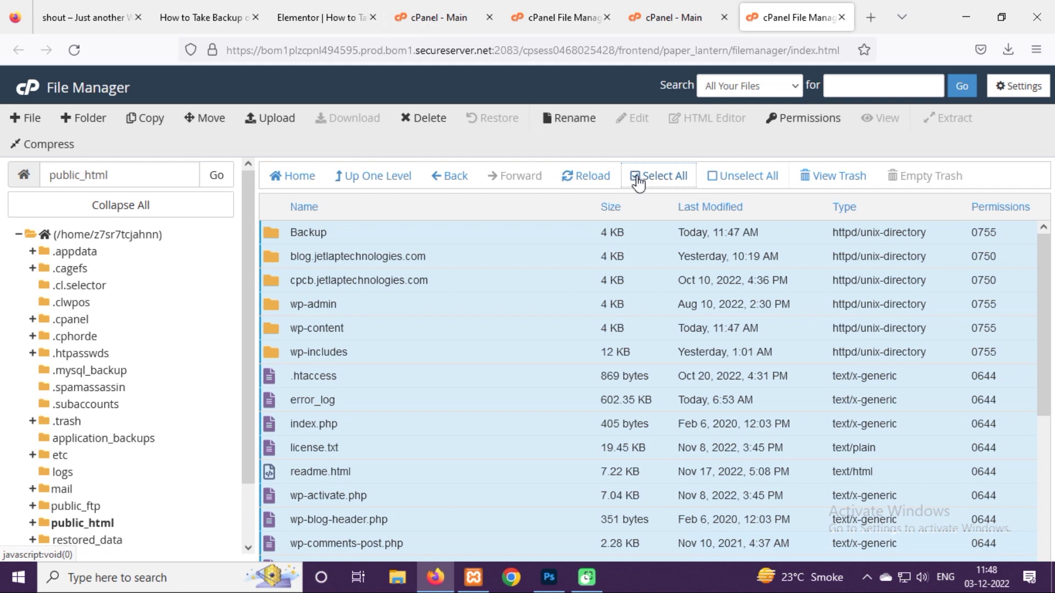
{"action": "left_click", "coordinate": [346, 238], "text": "ctrl"}
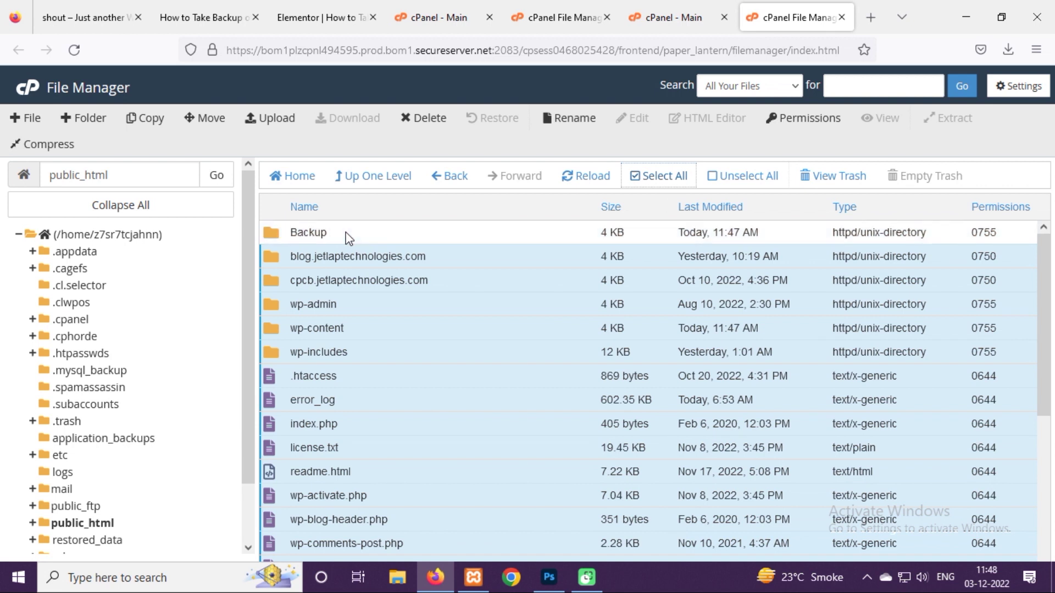
{"action": "left_click", "coordinate": [148, 122]}
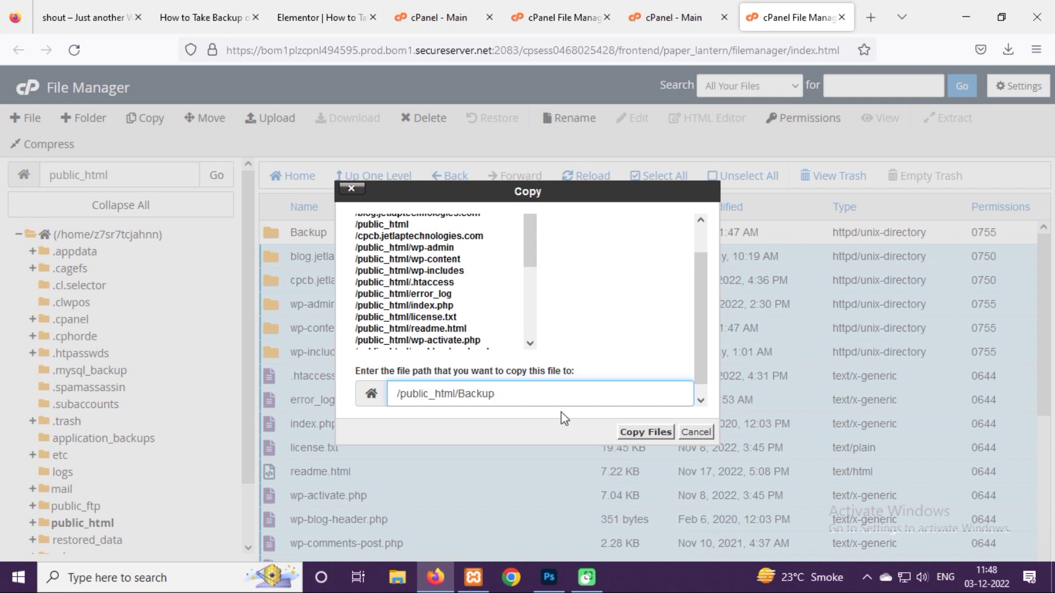
{"action": "left_click_drag", "start_coordinate": [455, 394], "coordinate": [501, 396]}
{"action": "left_click", "coordinate": [643, 432]}
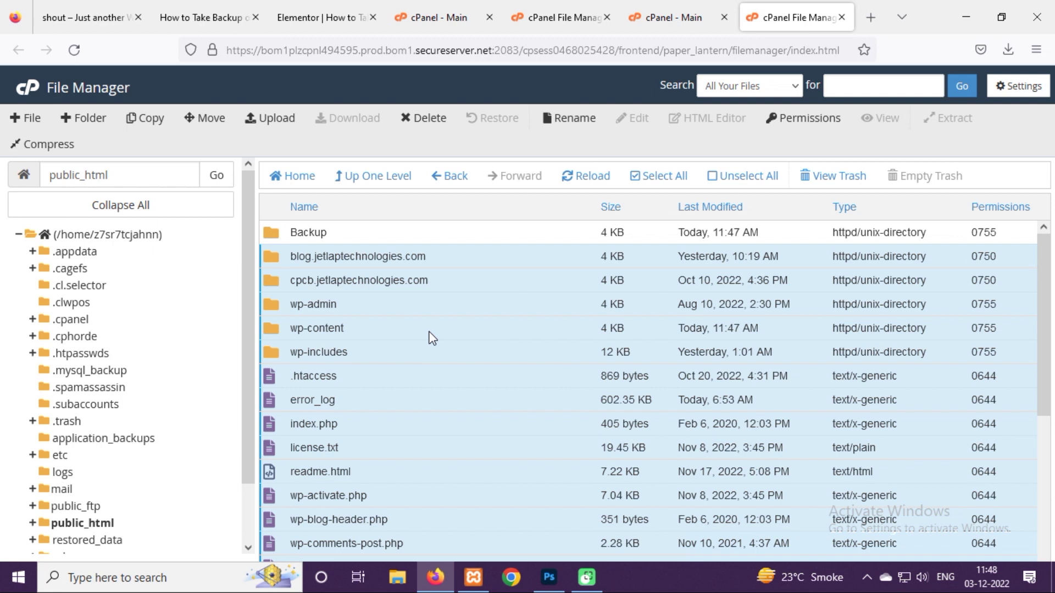
- Check the copied files and folders inside the Backup folder and return to public_html
{"action": "double_click", "coordinate": [295, 242]}
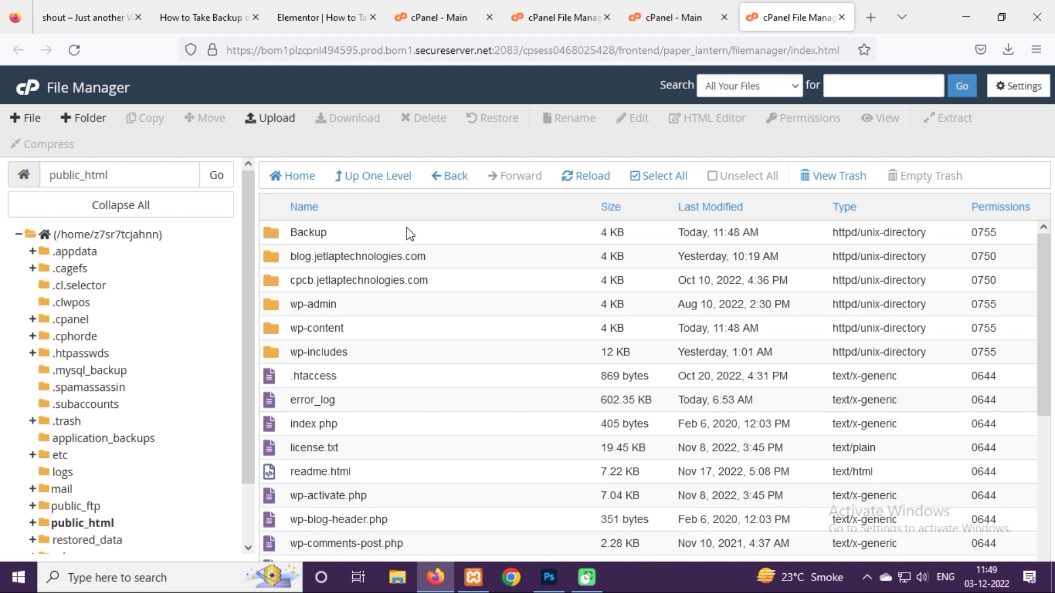
{"action": "double_click", "coordinate": [336, 233]}
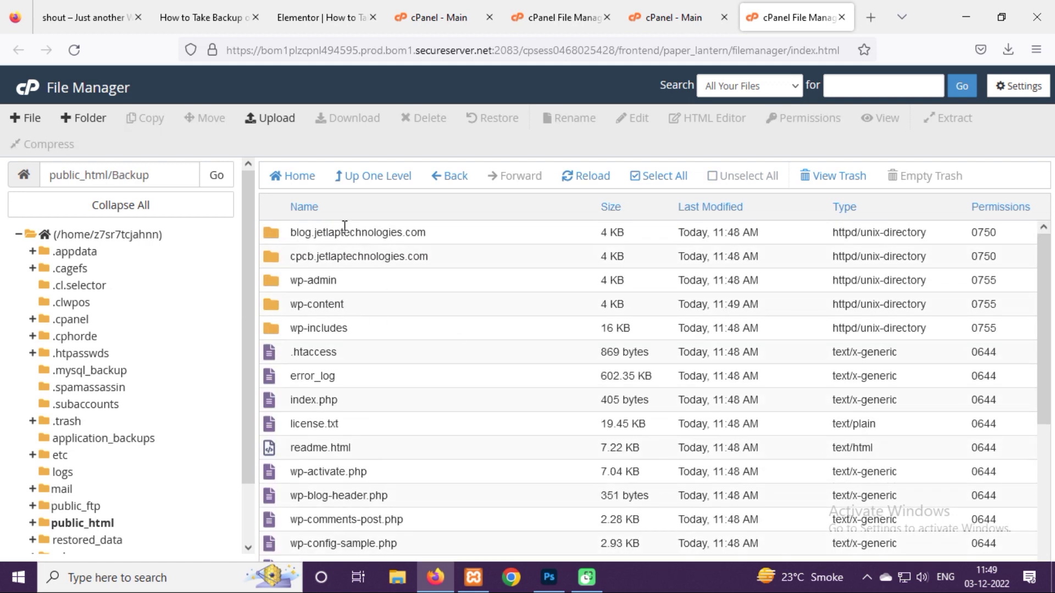
{"action": "left_click", "coordinate": [352, 177]}
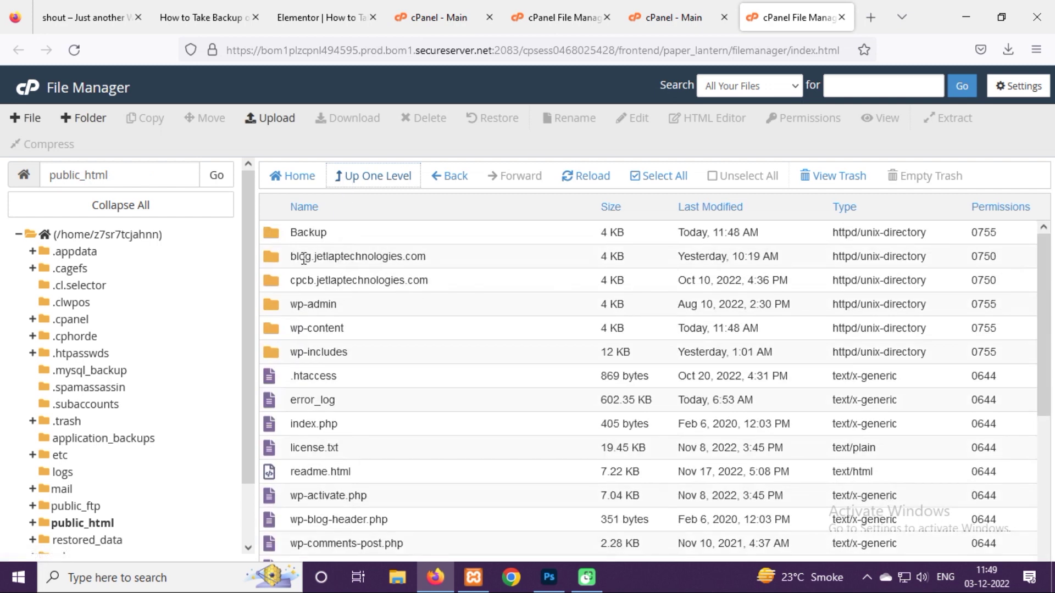
{"action": "double_click", "coordinate": [341, 260]}
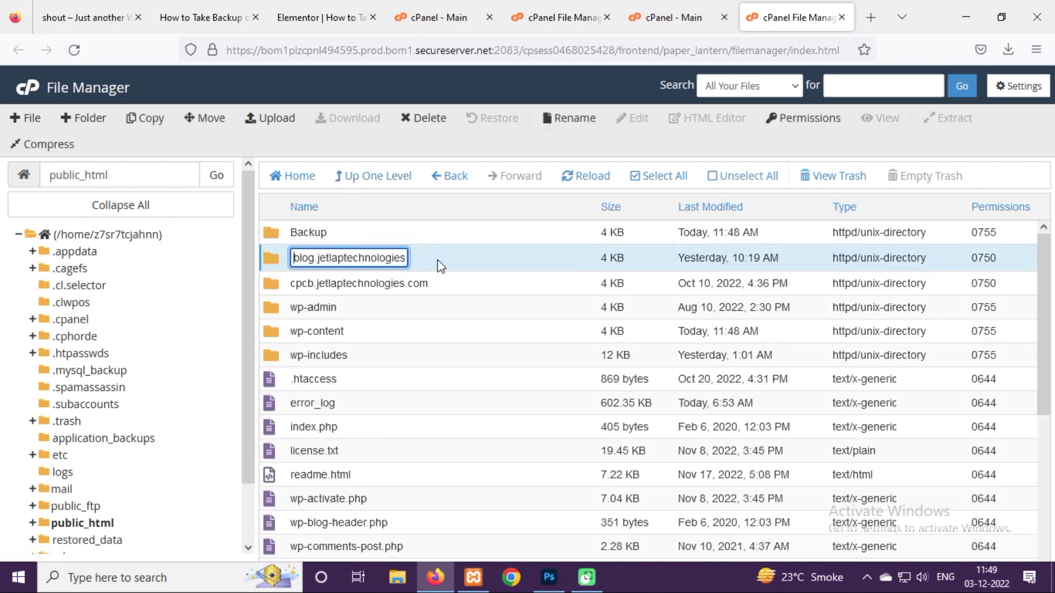
{"action": "left_click", "coordinate": [445, 260]}
{"action": "left_click", "coordinate": [342, 233]}
{"action": "double_click", "coordinate": [341, 230]}
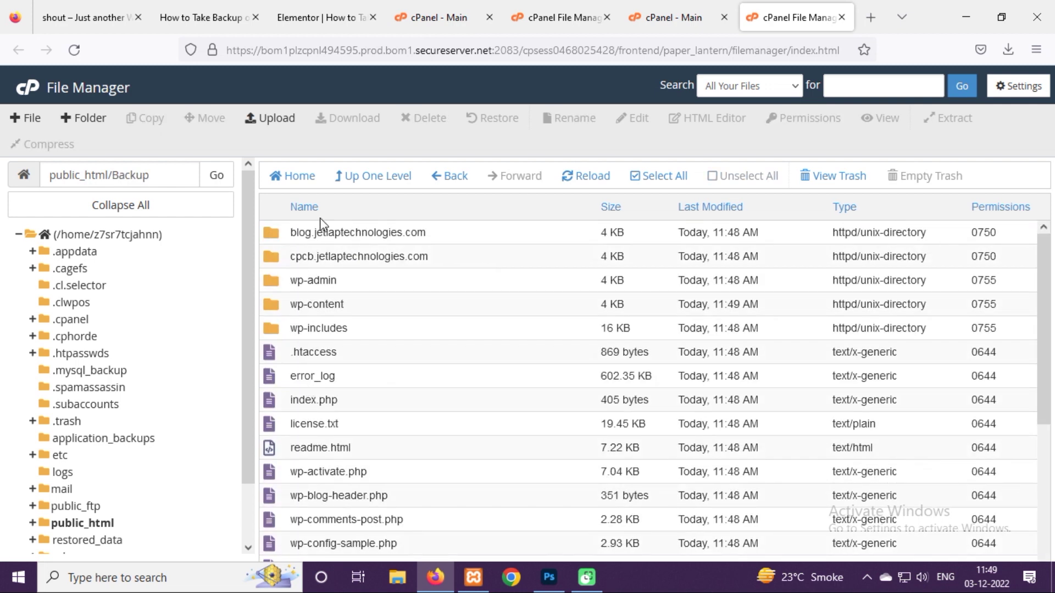
{"action": "left_click", "coordinate": [338, 179]}
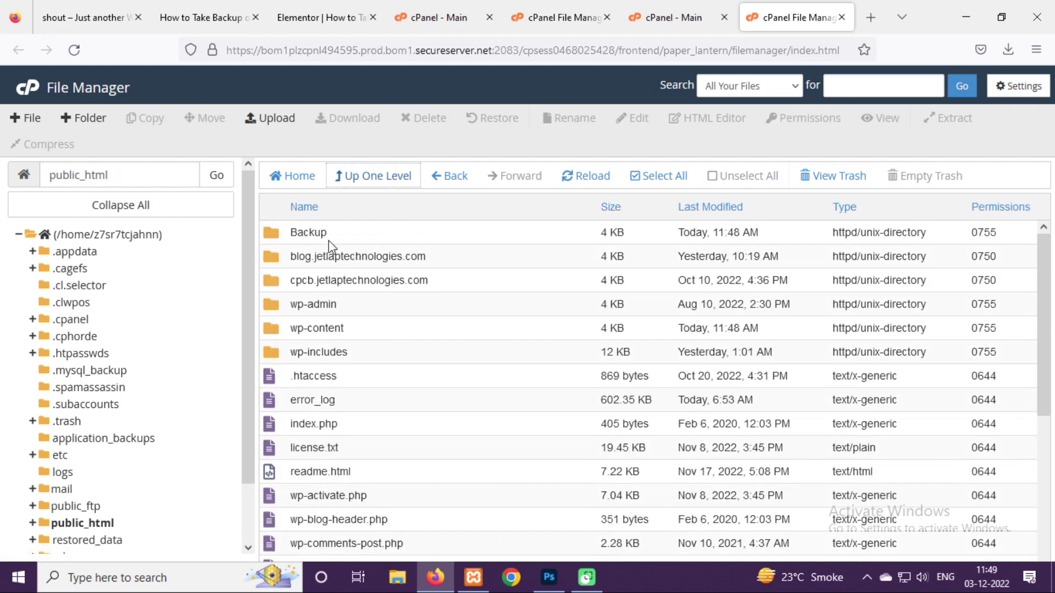
- Compress the Backup folder into the Zip archive /public_html/Backup.zip and close the compression results
{"action": "left_click", "coordinate": [335, 236]}
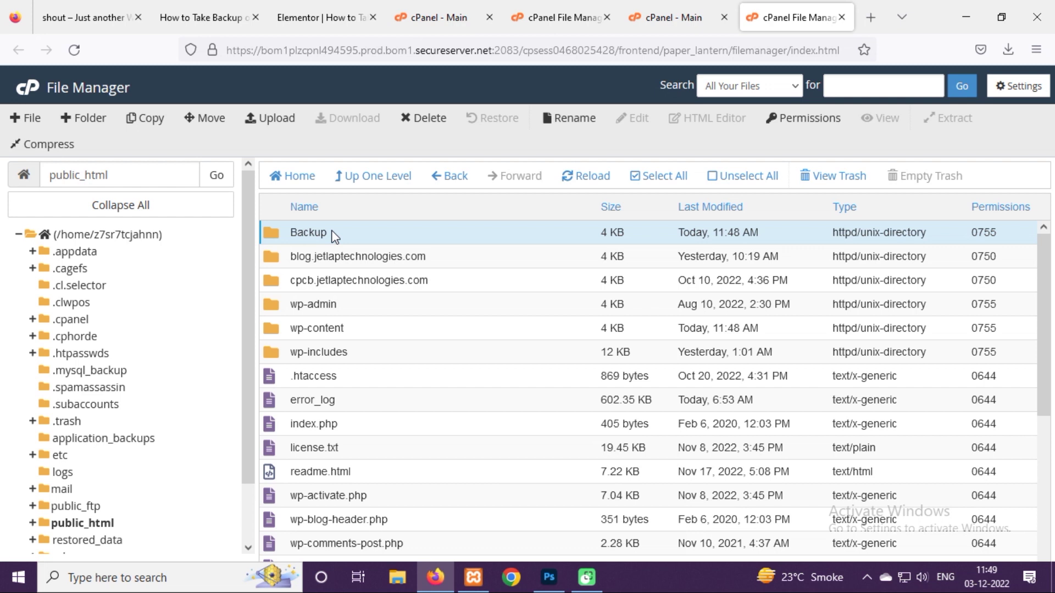
{"action": "right_click", "coordinate": [335, 236]}
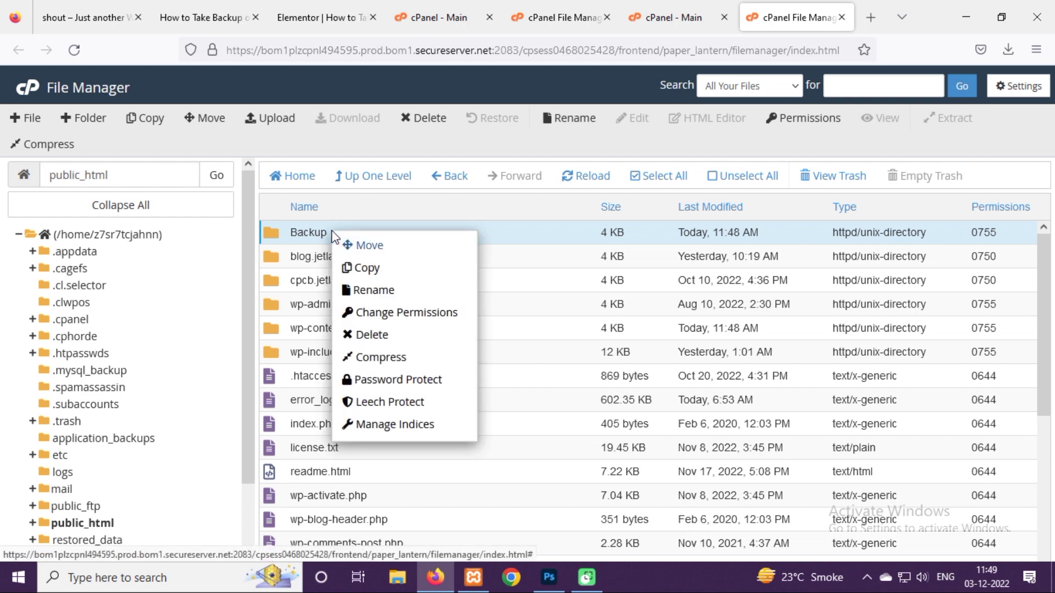
{"action": "left_click", "coordinate": [375, 357]}
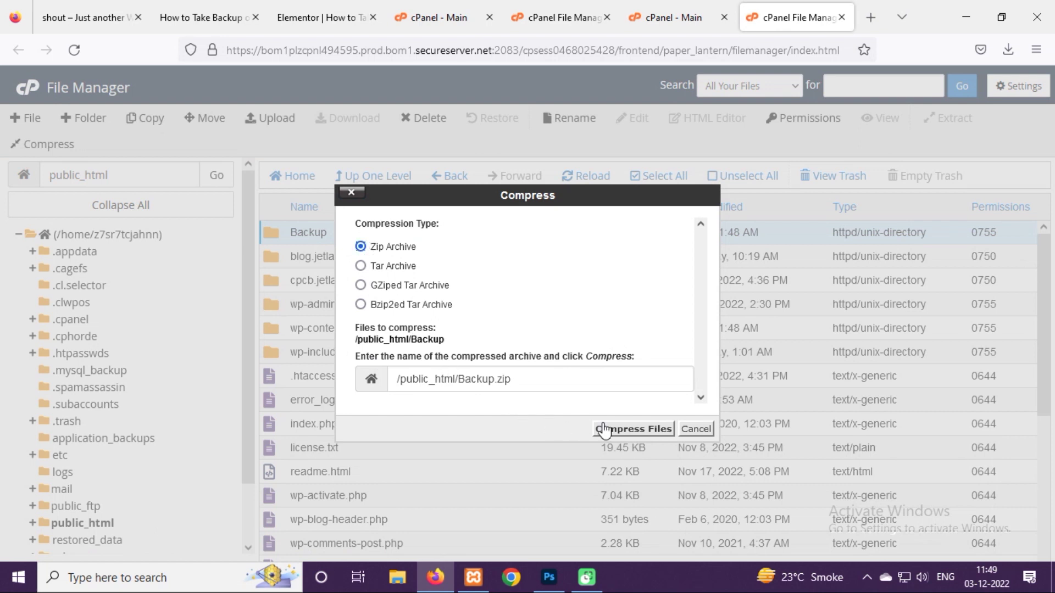
{"action": "left_click", "coordinate": [629, 429]}
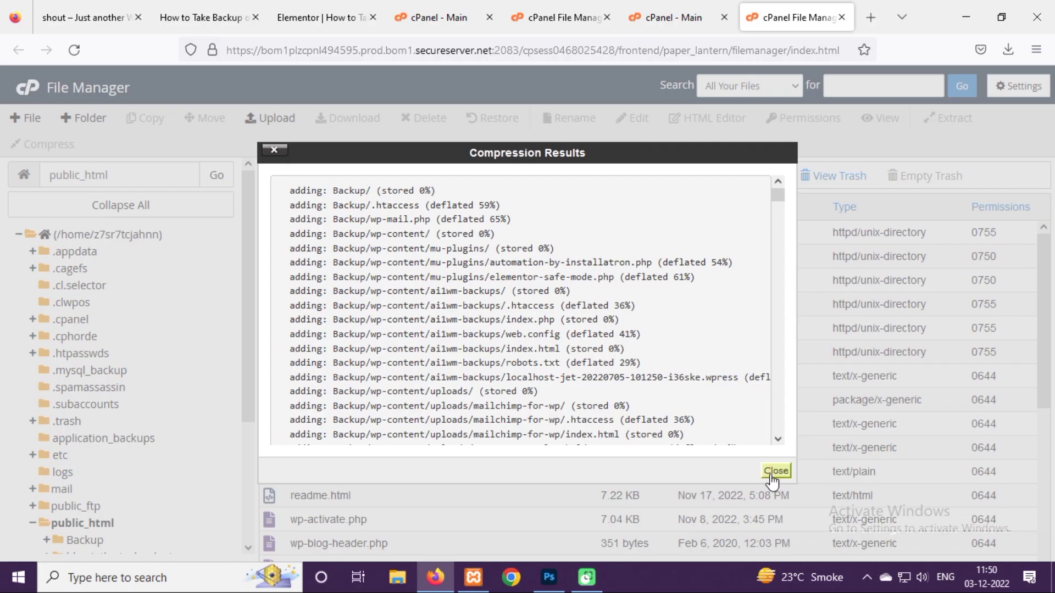
{"action": "left_click", "coordinate": [775, 472]}
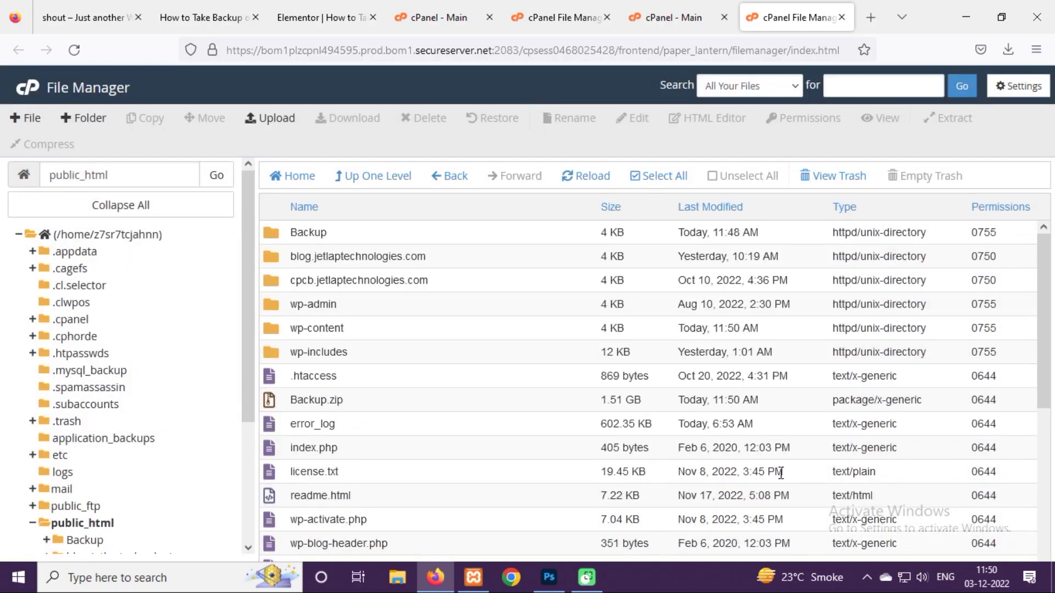
- Start downloading Backup.zip from public_html and cancel the download
{"action": "double_click", "coordinate": [365, 406]}
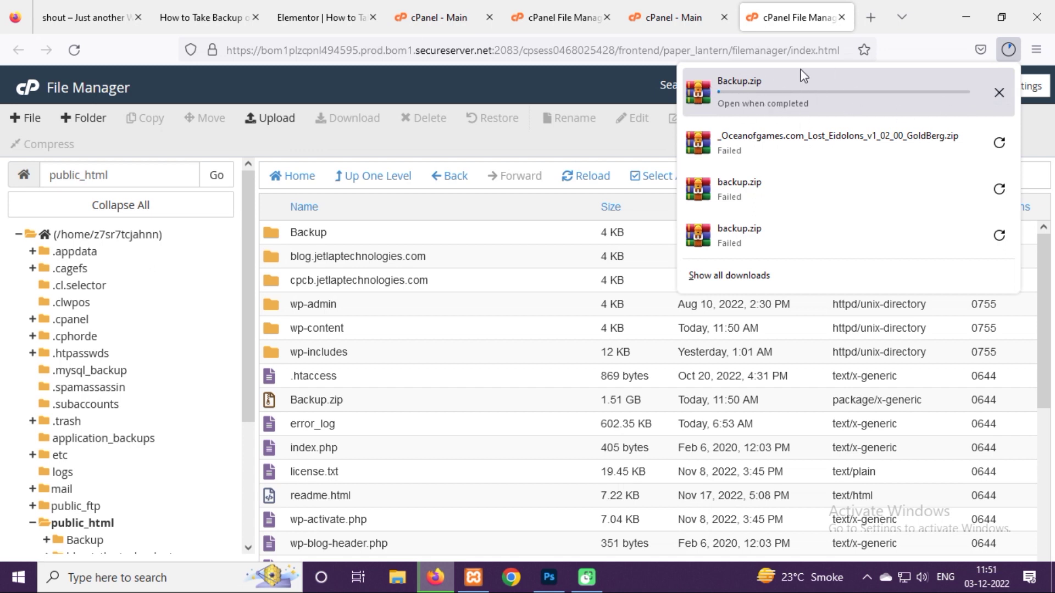
{"action": "left_click", "coordinate": [997, 95]}
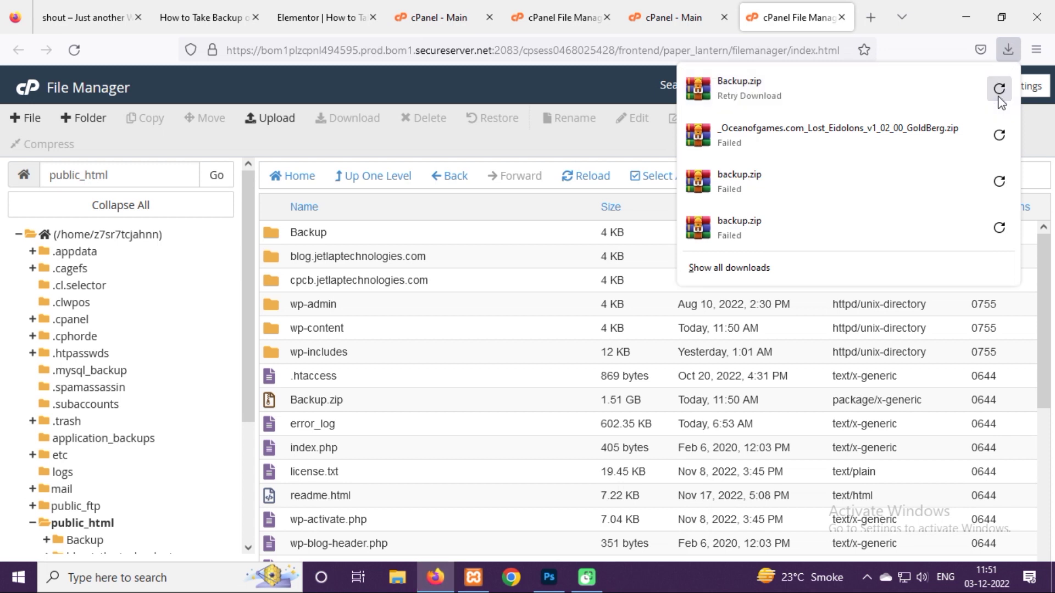
- Return to the cPanel main page and open phpMyAdmin from the database tools
{"action": "left_click", "coordinate": [30, 97]}
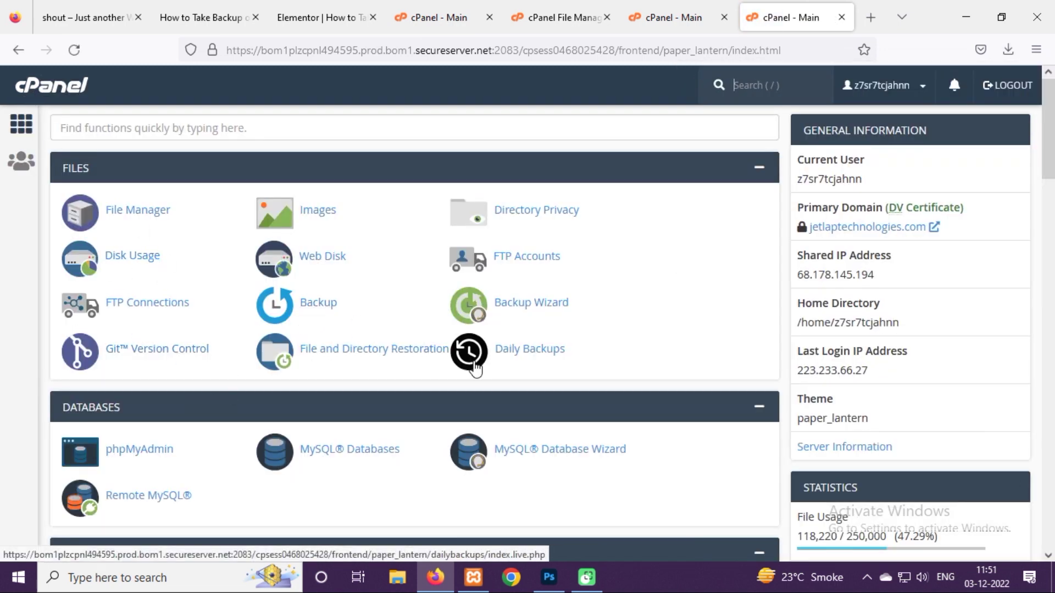
{"action": "scroll", "coordinate": [1050, 204], "scroll_direction": "down", "scroll_amount": 3}
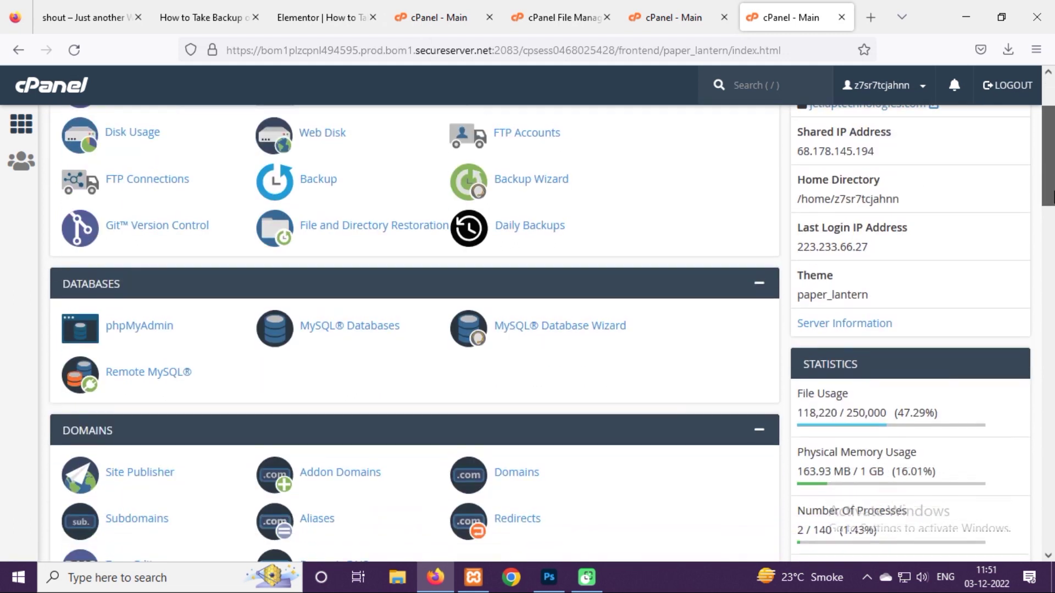
{"action": "scroll", "coordinate": [1053, 205], "scroll_direction": "down", "scroll_amount": 2}
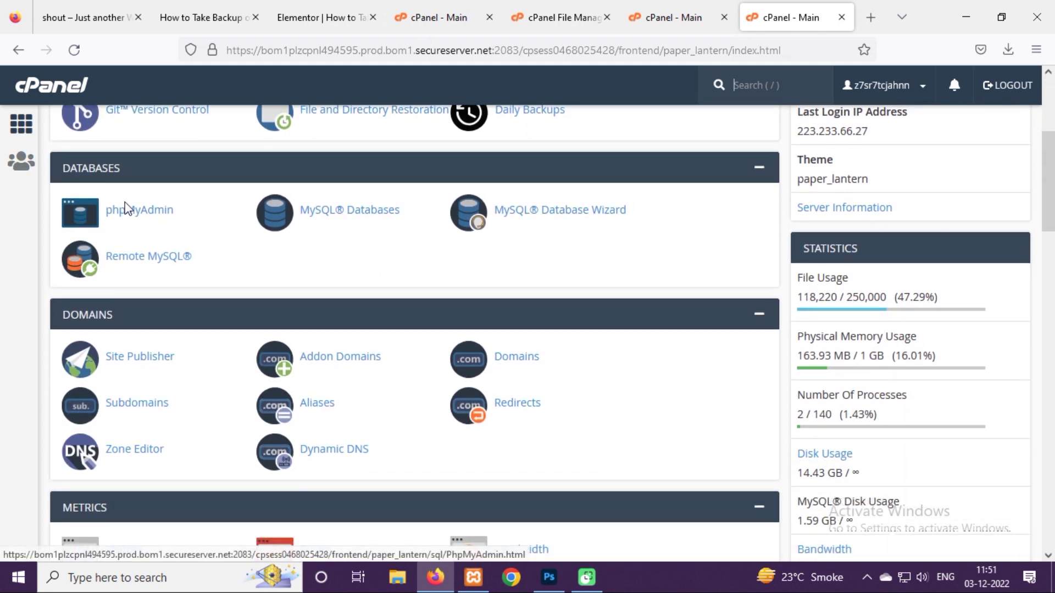
{"action": "left_click", "coordinate": [138, 212]}
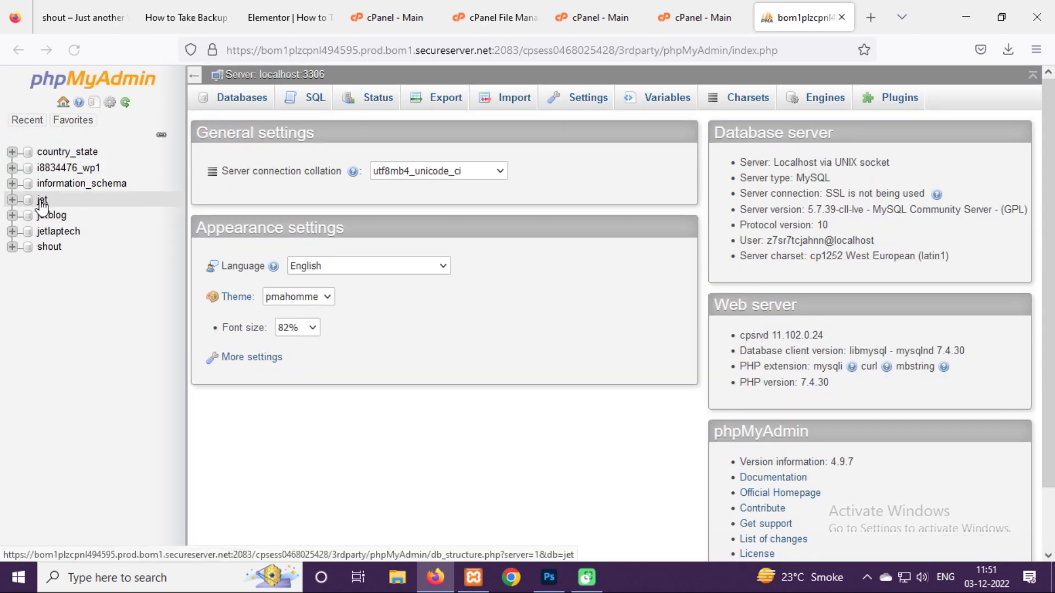
- Export the jet database with the Quick method in SQL format
{"action": "left_click", "coordinate": [44, 204]}
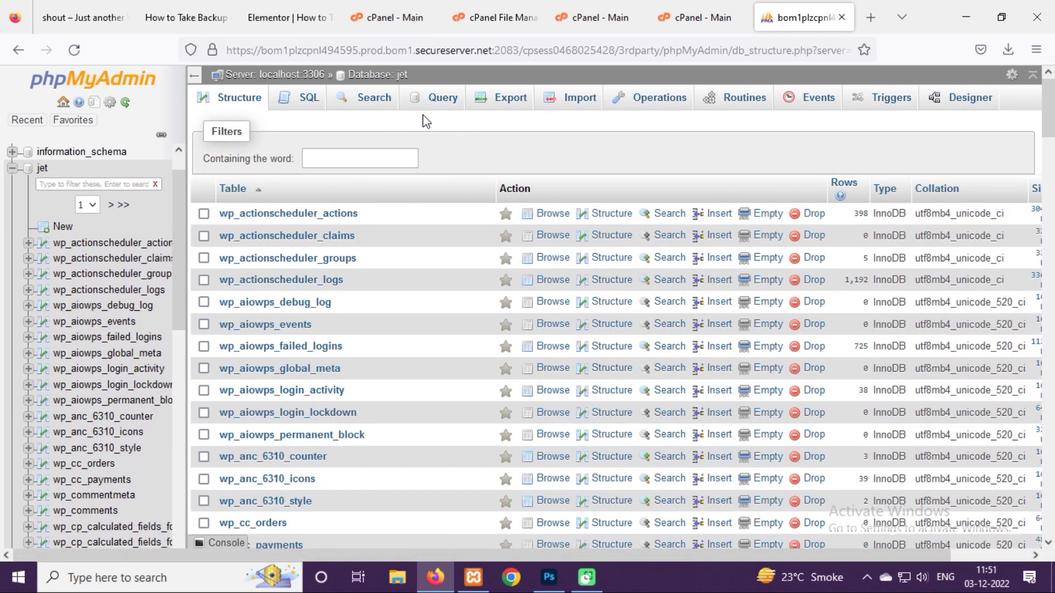
{"action": "left_click", "coordinate": [508, 101]}
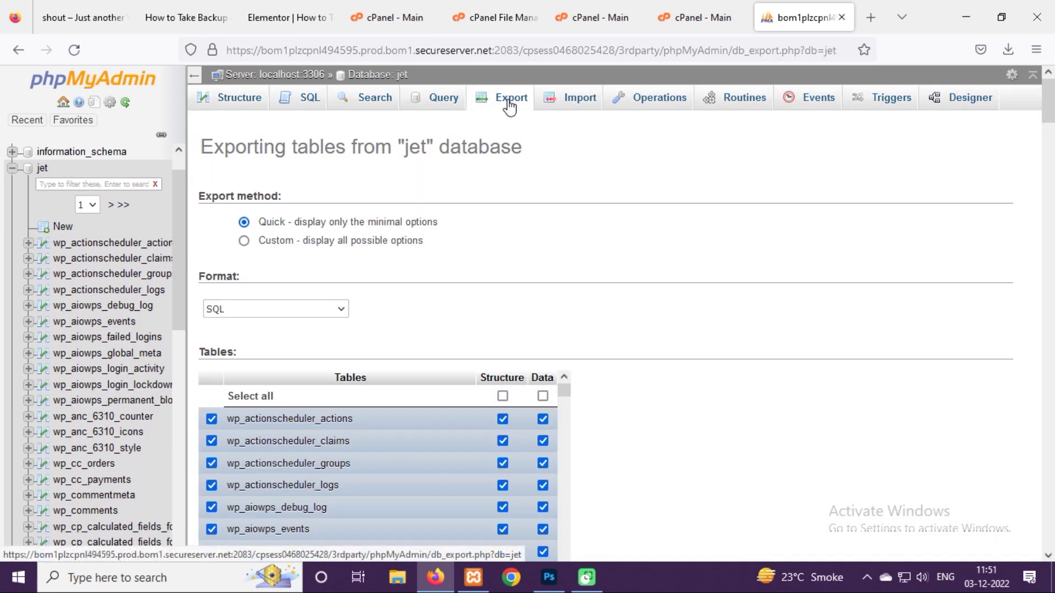
{"action": "left_click", "coordinate": [225, 363]}
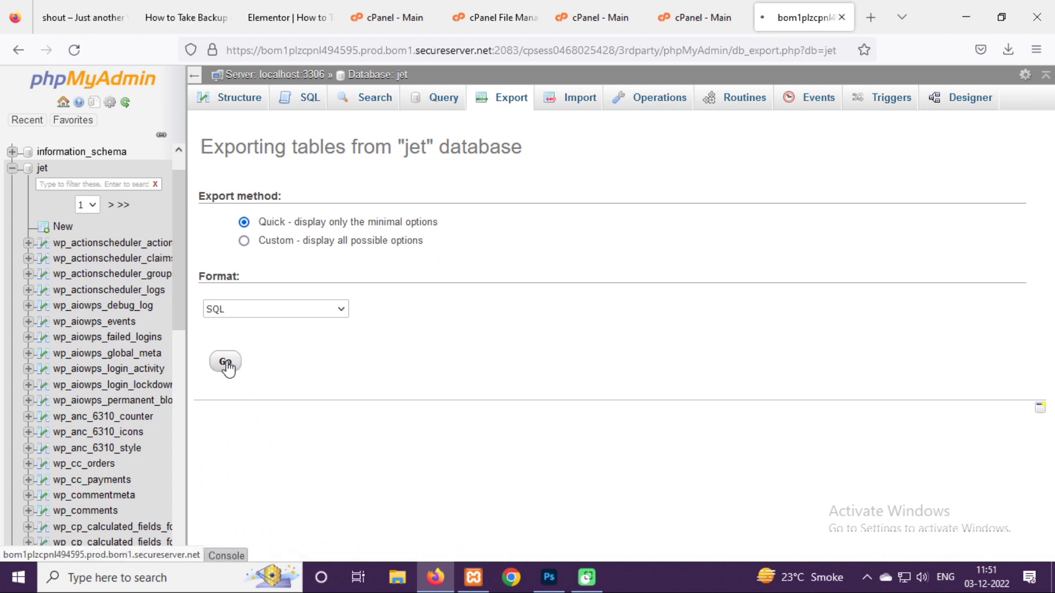